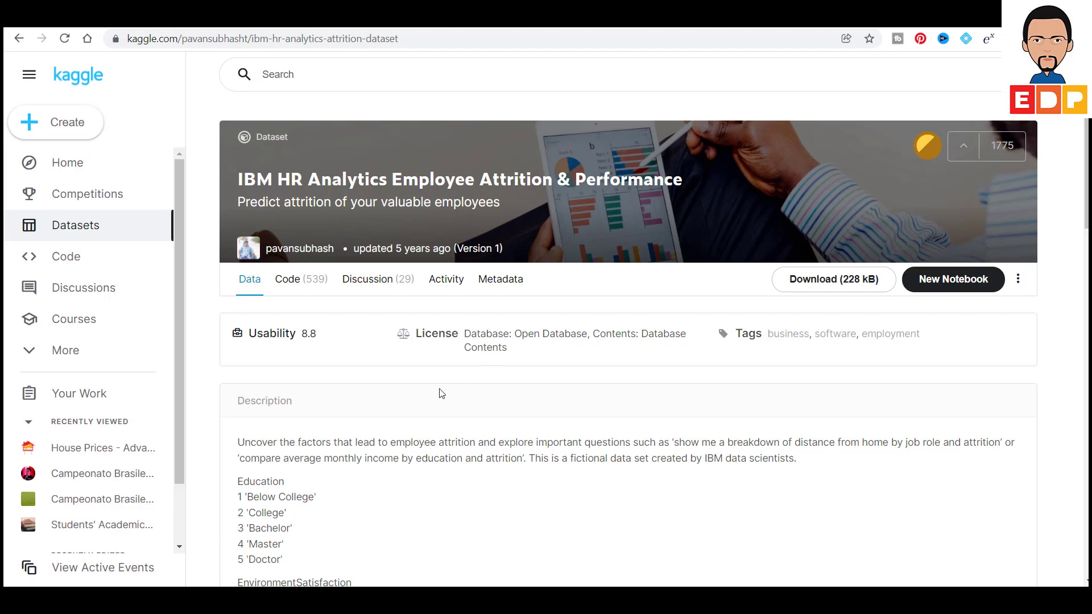
# Step: Read the IBM HR attrition dataset's description of its rating codes and the first columns of its data file
pyautogui.scroll(-4, 441, 404)
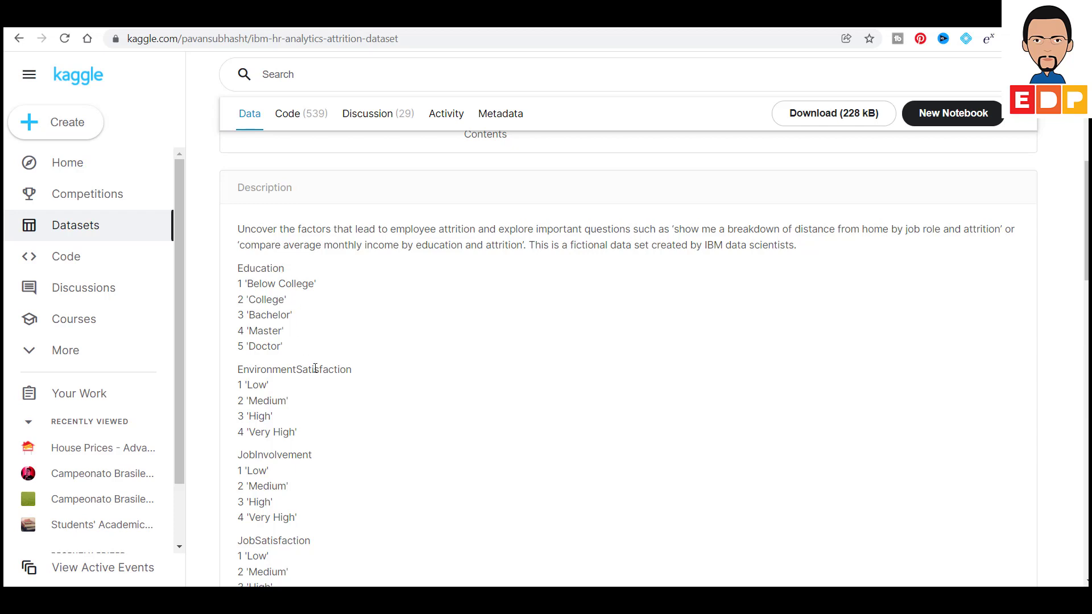
pyautogui.scroll(-1, 315, 368)
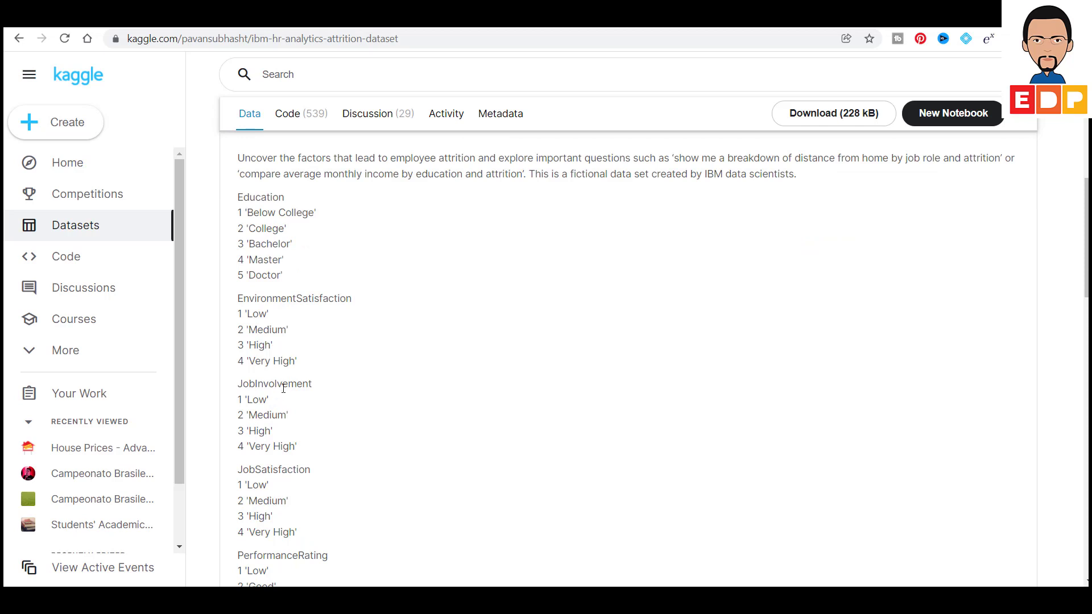
pyautogui.scroll(-3, 291, 386)
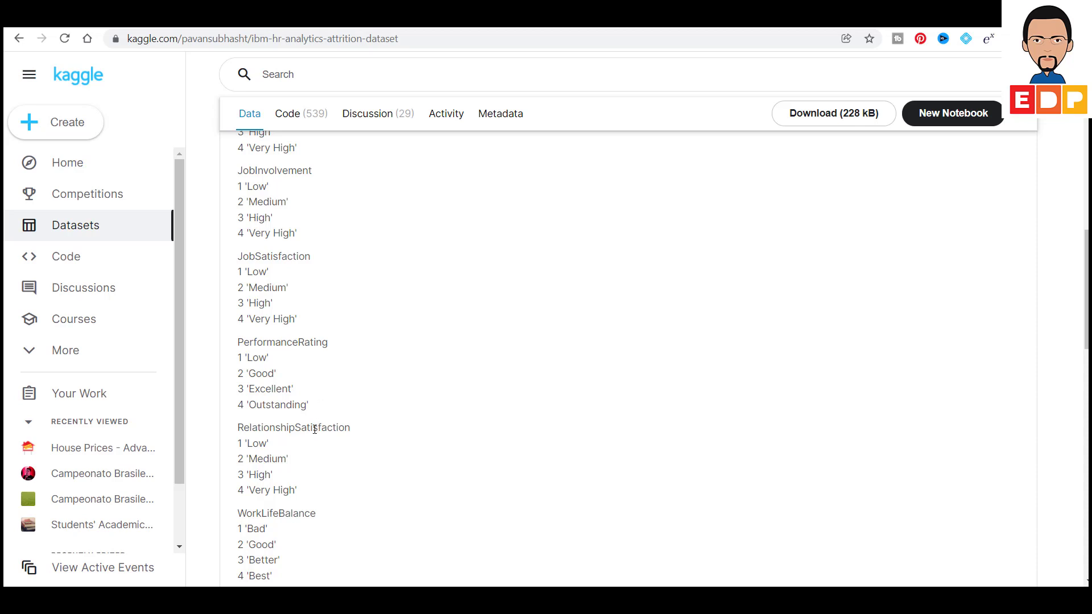
pyautogui.scroll(-2, 314, 428)
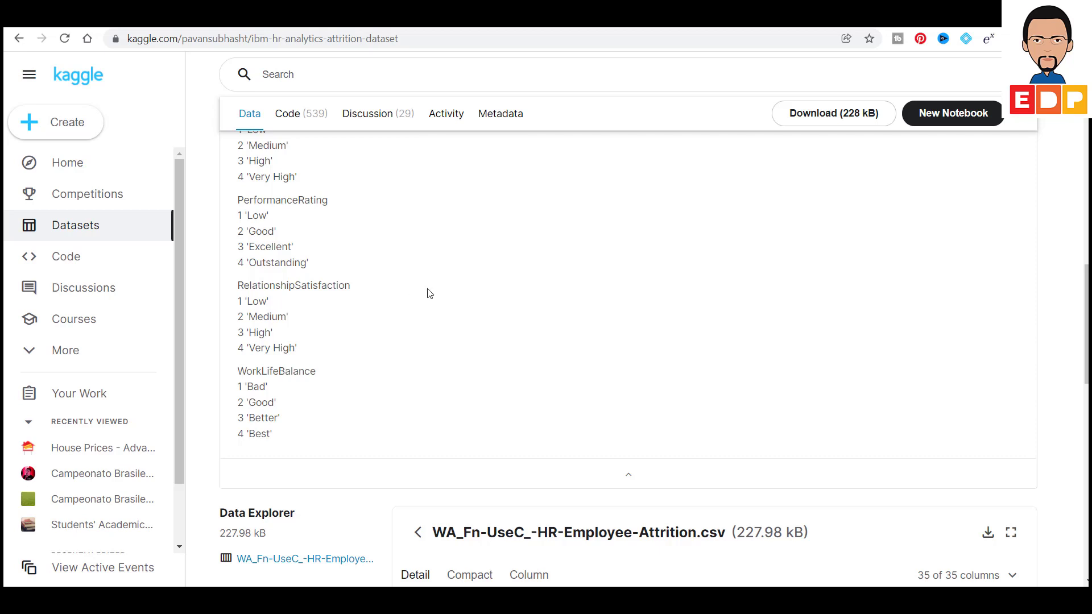
pyautogui.scroll(-4, 435, 283)
pyautogui.scroll(-4, 500, 276)
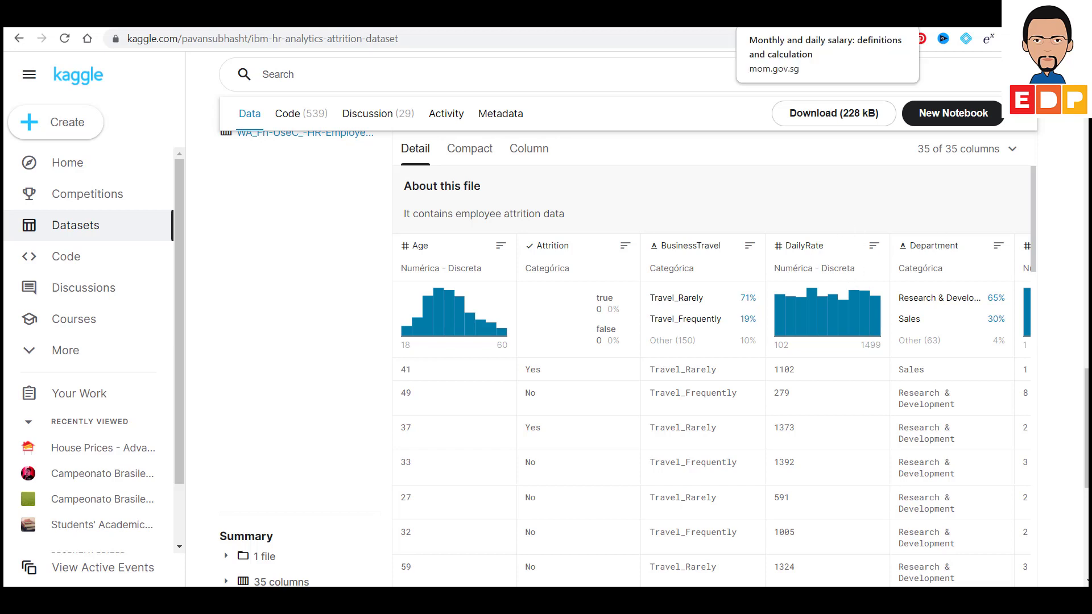
# Step: Check the Ministry of Manpower page on monthly and daily salary definitions, and return to the Kaggle dataset
pyautogui.click(796, 17)
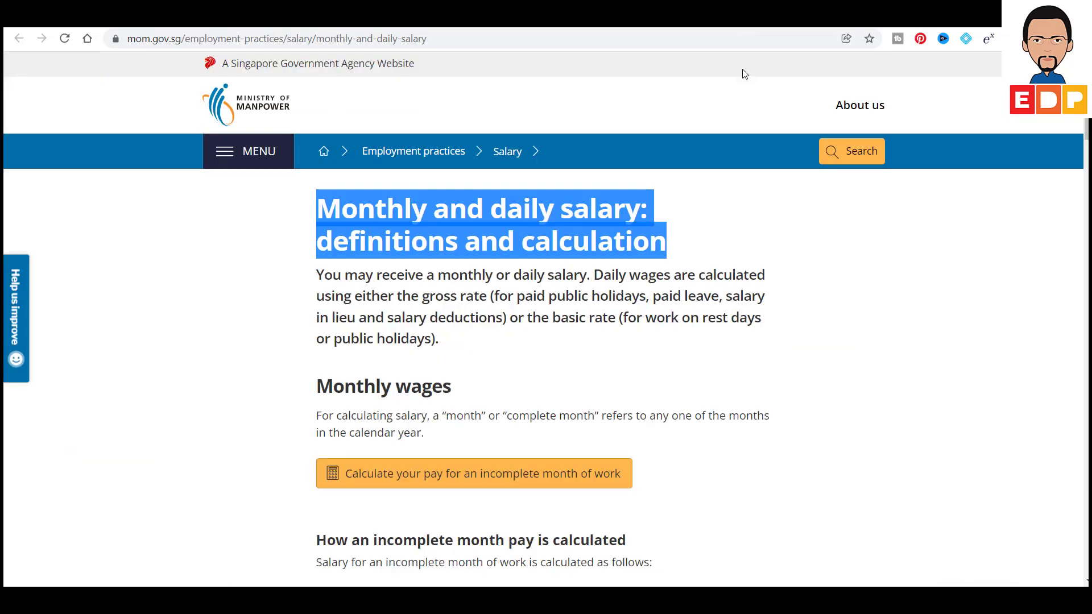
pyautogui.click(836, 357)
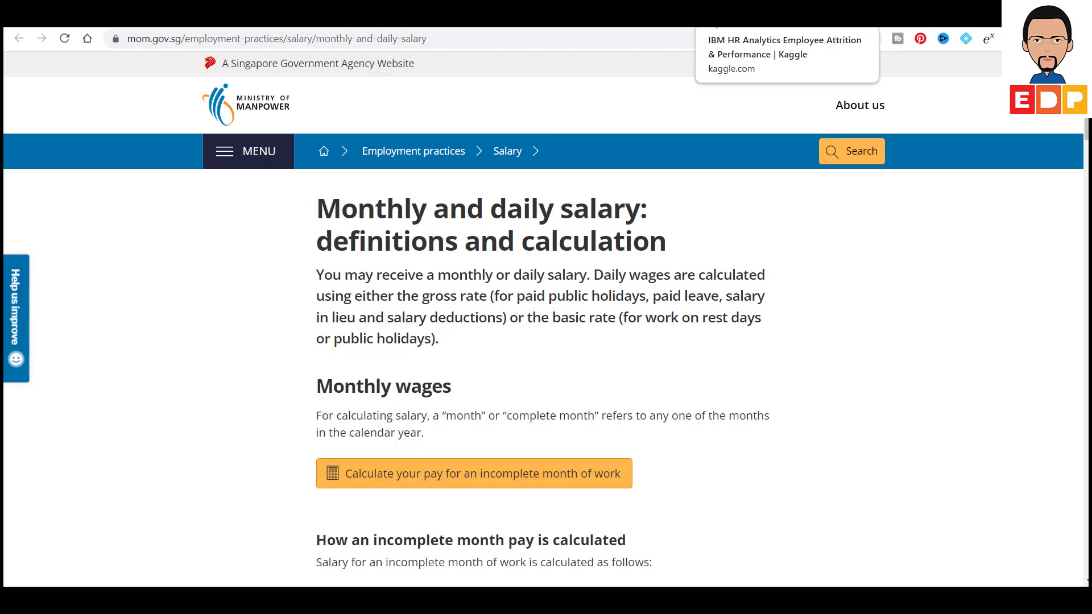
pyautogui.click(739, 15)
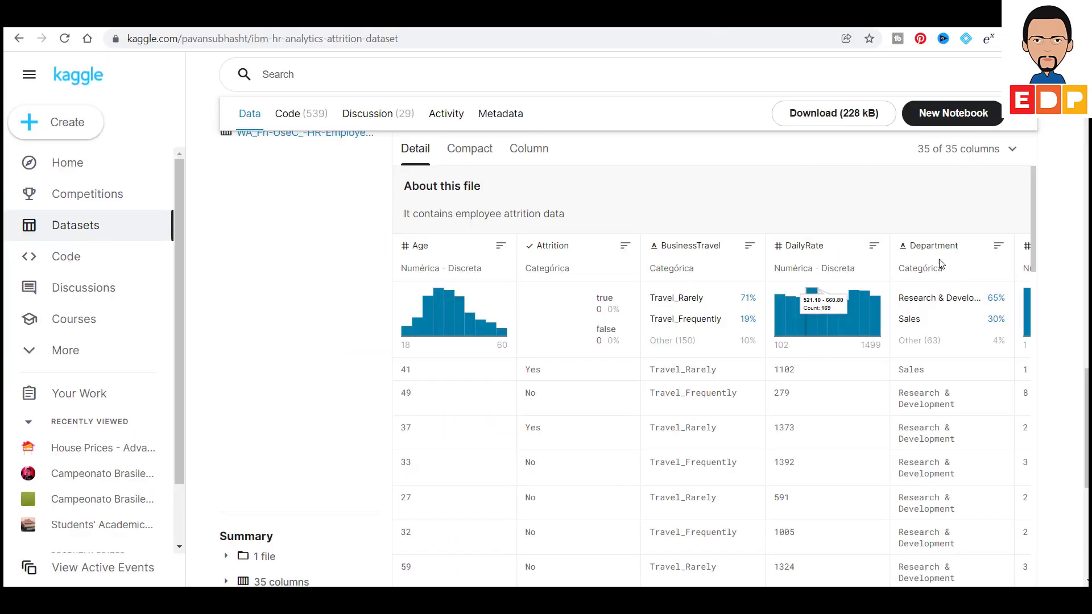
# Step: Examine the employee attrition file's columns from Age through EmployeeCount, including their value distributions
pyautogui.scroll(-2, 870, 381)
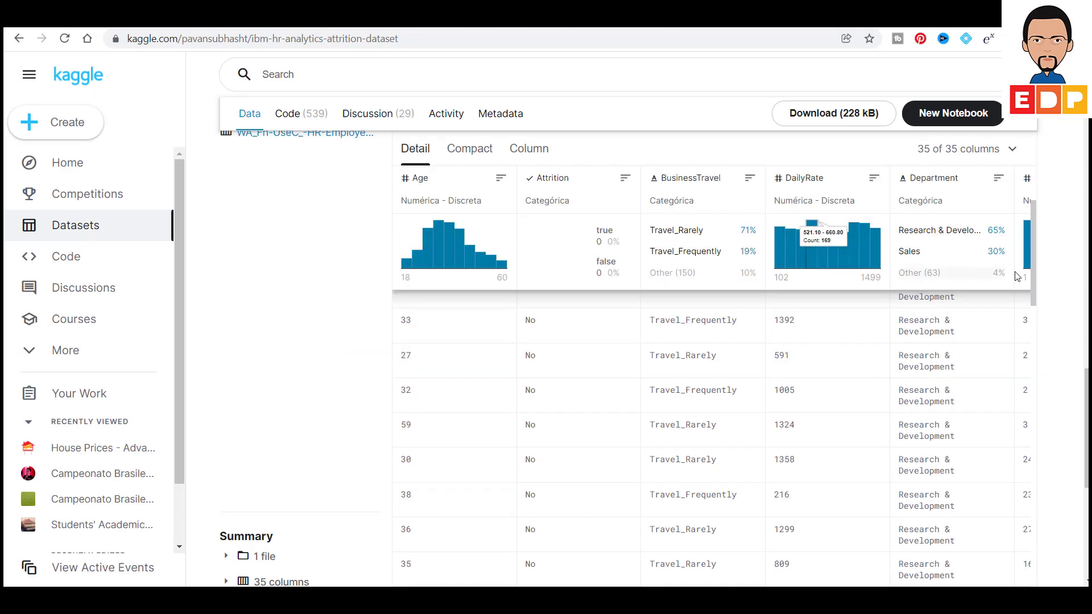
pyautogui.scroll(-4, 972, 367)
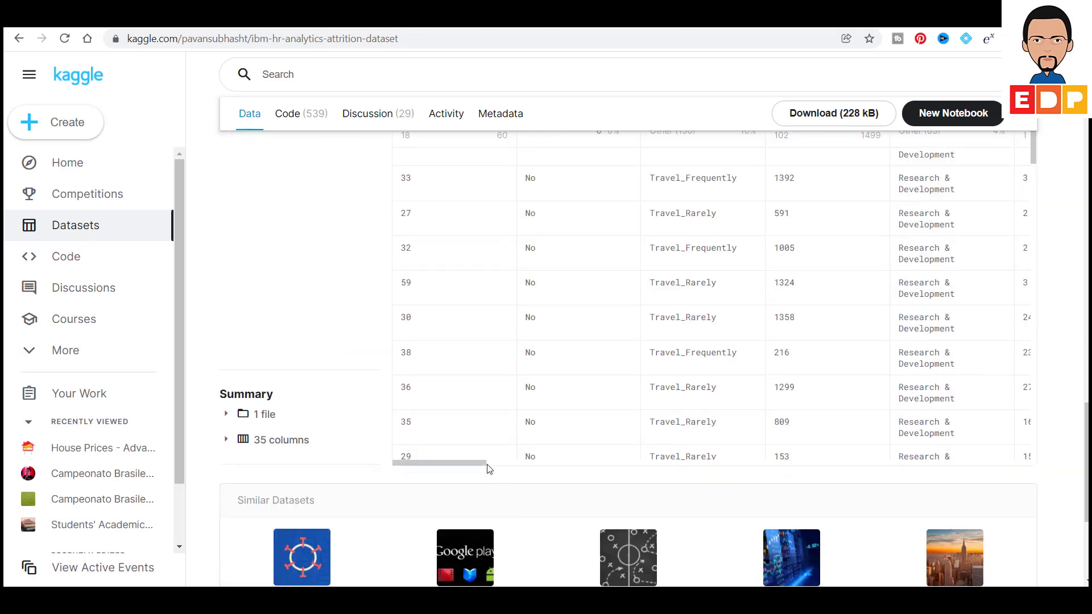
pyautogui.scroll(1, 541, 418)
pyautogui.scroll(2, 543, 415)
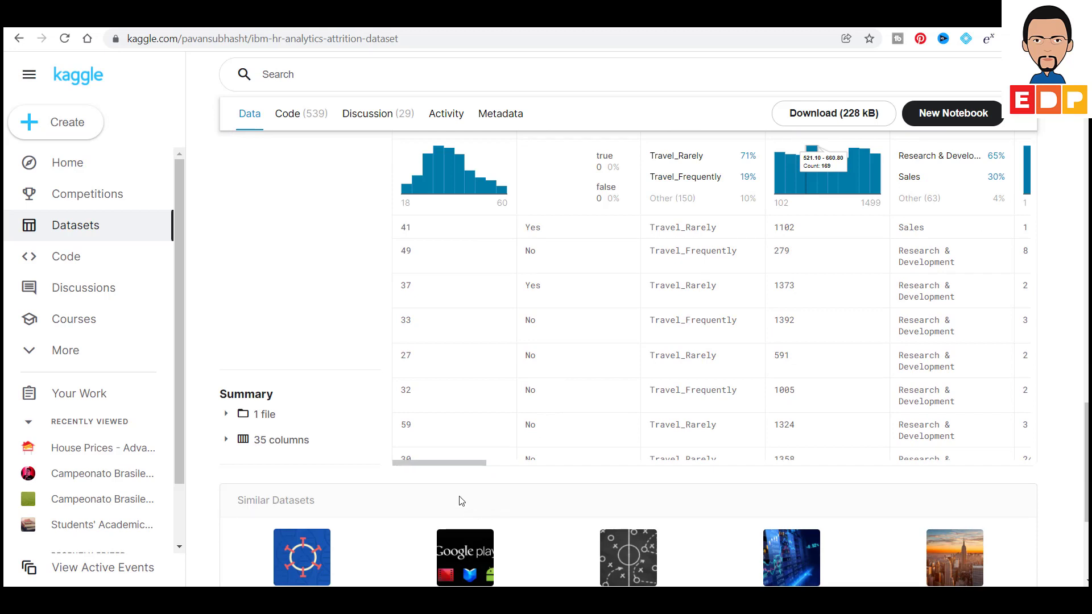
pyautogui.moveTo(477, 468); pyautogui.dragTo(458, 514)
pyautogui.scroll(3, 677, 294)
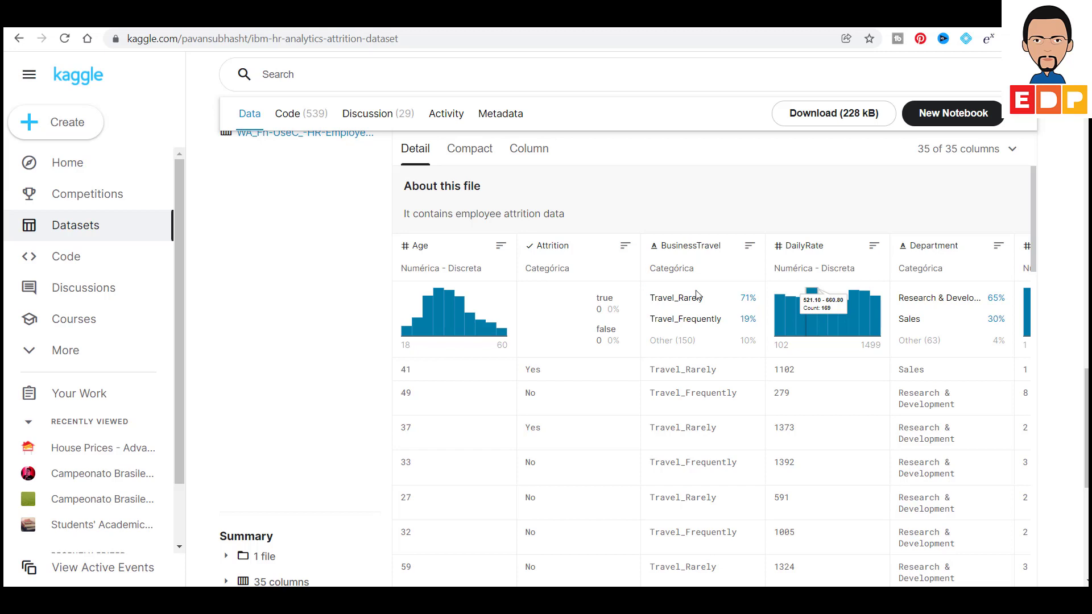
pyautogui.scroll(-1, 783, 348)
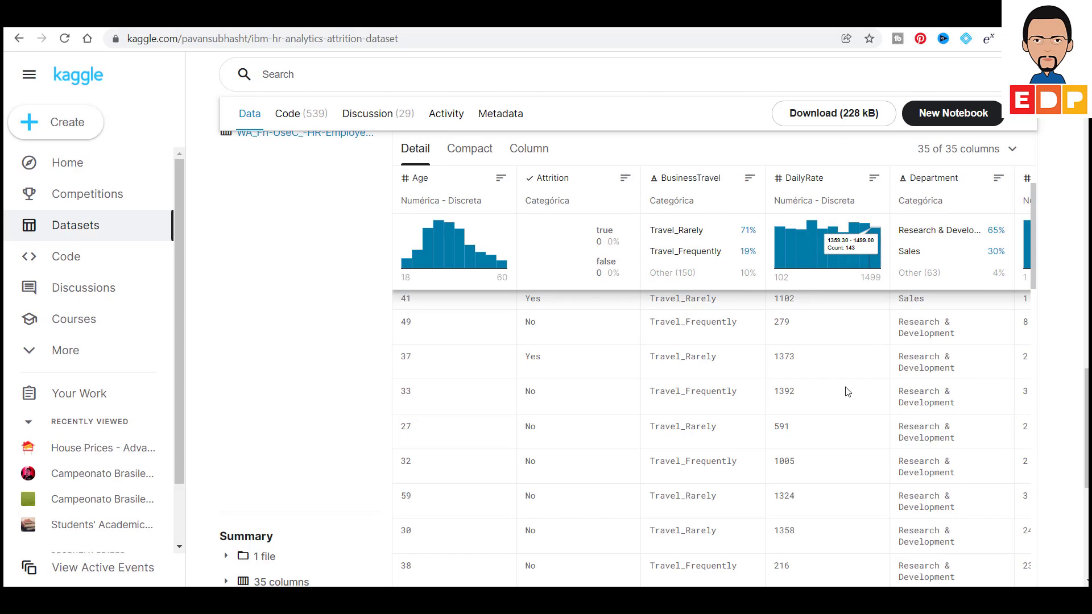
pyautogui.scroll(-3, 847, 392)
pyautogui.scroll(-2, 1060, 305)
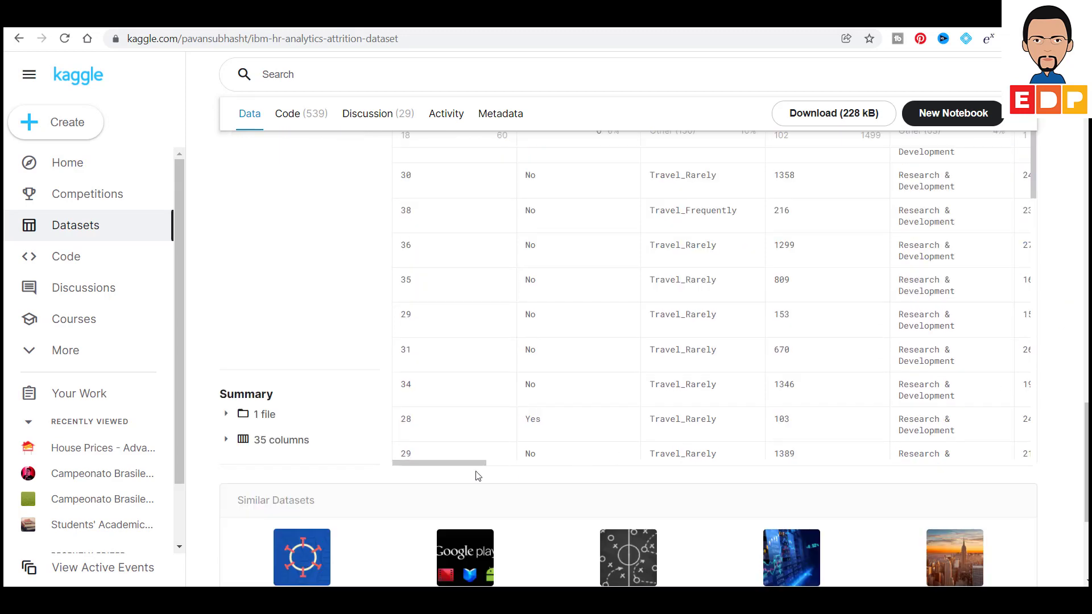
pyautogui.moveTo(471, 463); pyautogui.dragTo(540, 464)
pyautogui.scroll(3, 657, 369)
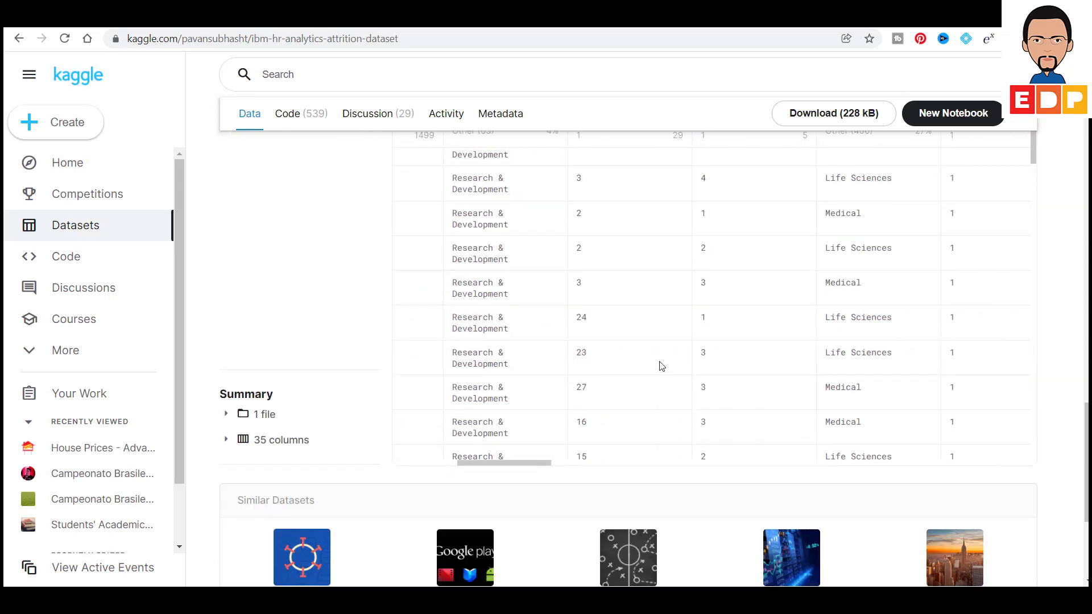
pyautogui.scroll(1, 777, 343)
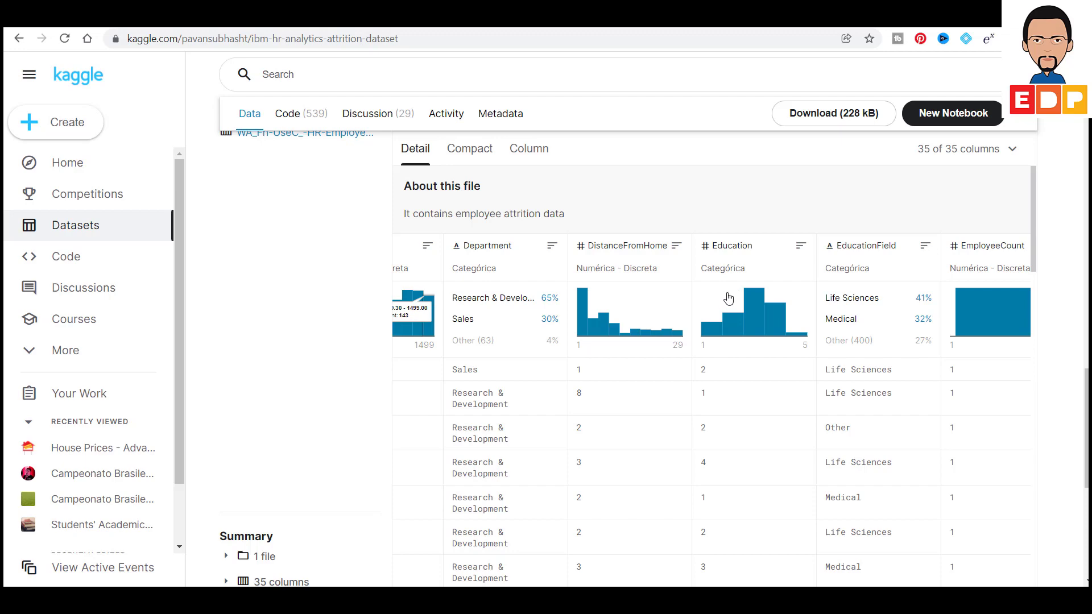
# Step: Compare the Education column's numeric codes with the education levels listed in the dataset description
pyautogui.scroll(15, 727, 294)
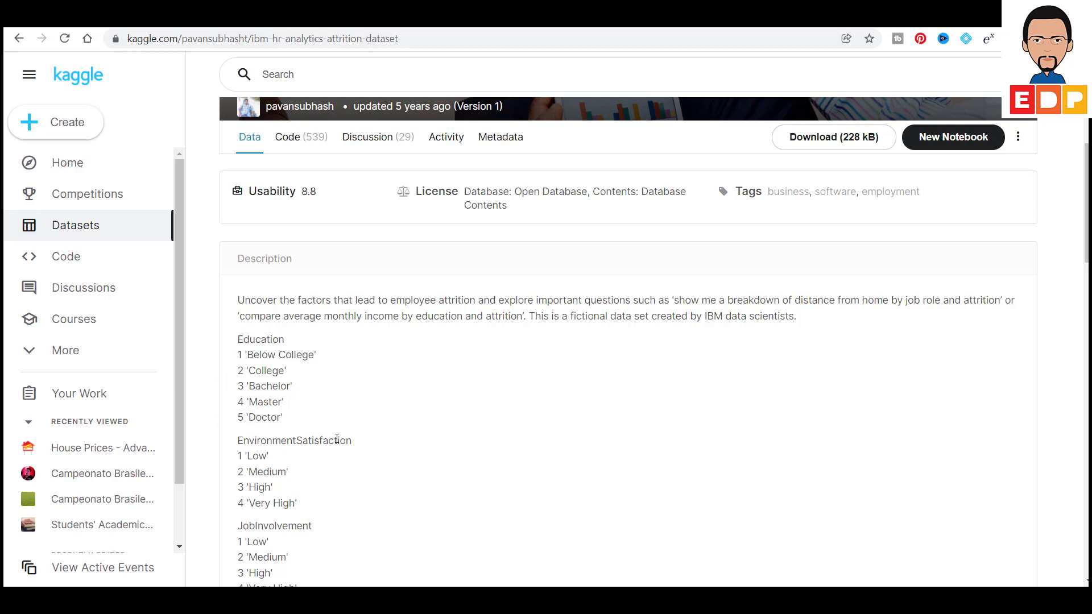
pyautogui.scroll(-4, 1043, 372)
pyautogui.scroll(-9, 967, 363)
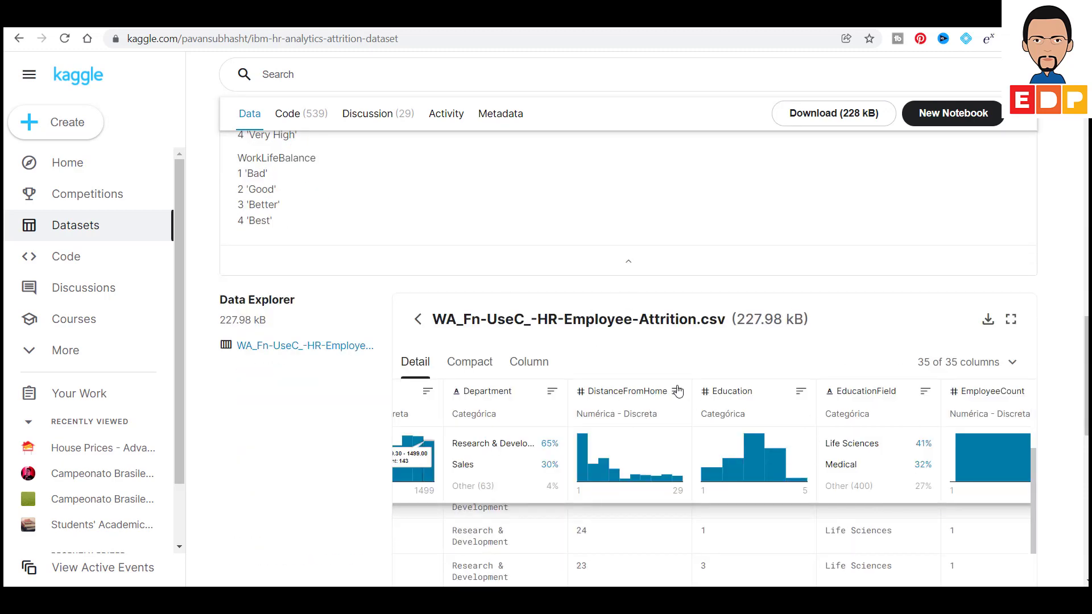
pyautogui.scroll(-2, 699, 392)
pyautogui.scroll(-4, 1068, 329)
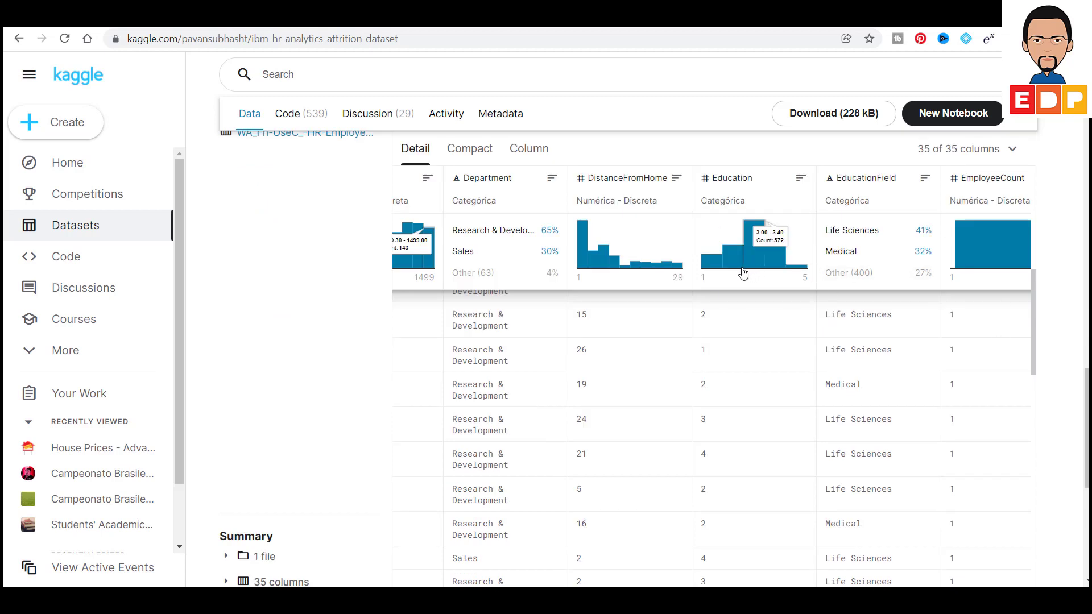
pyautogui.scroll(4, 847, 270)
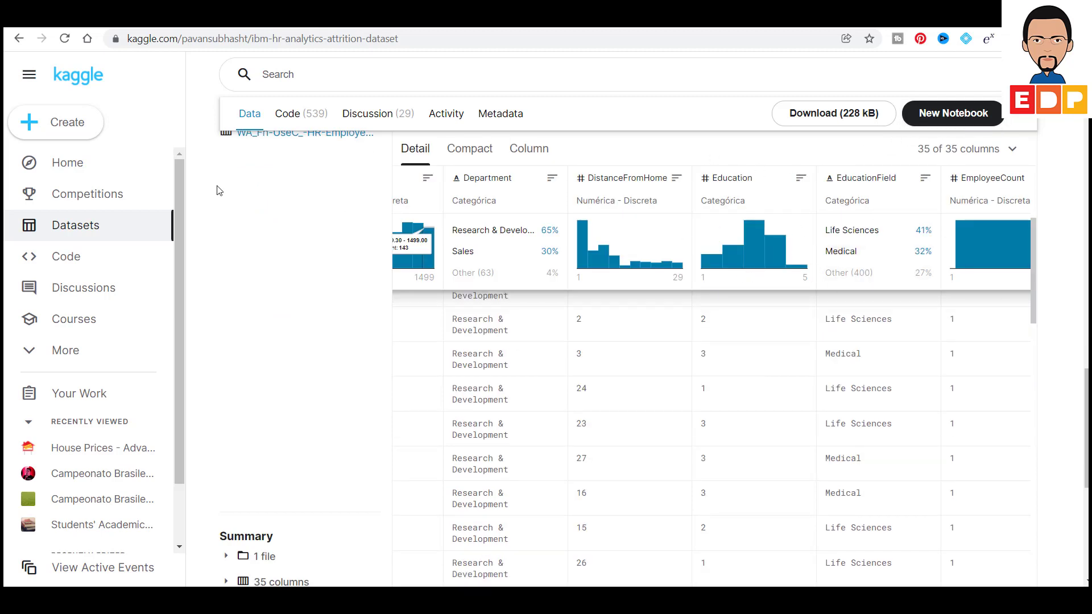
pyautogui.scroll(4, 284, 205)
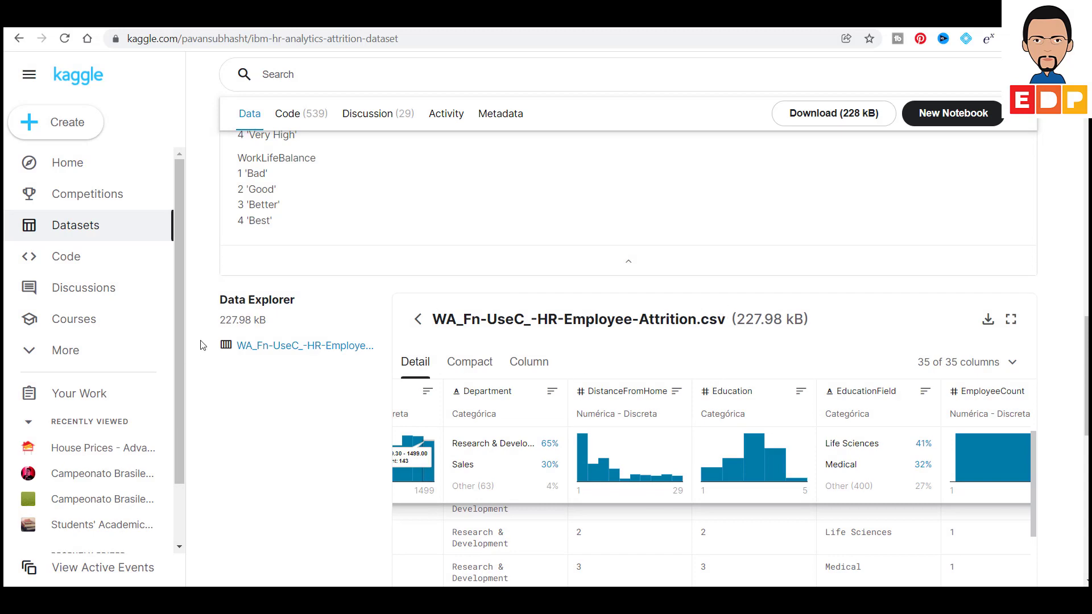
pyautogui.scroll(15, 605, 331)
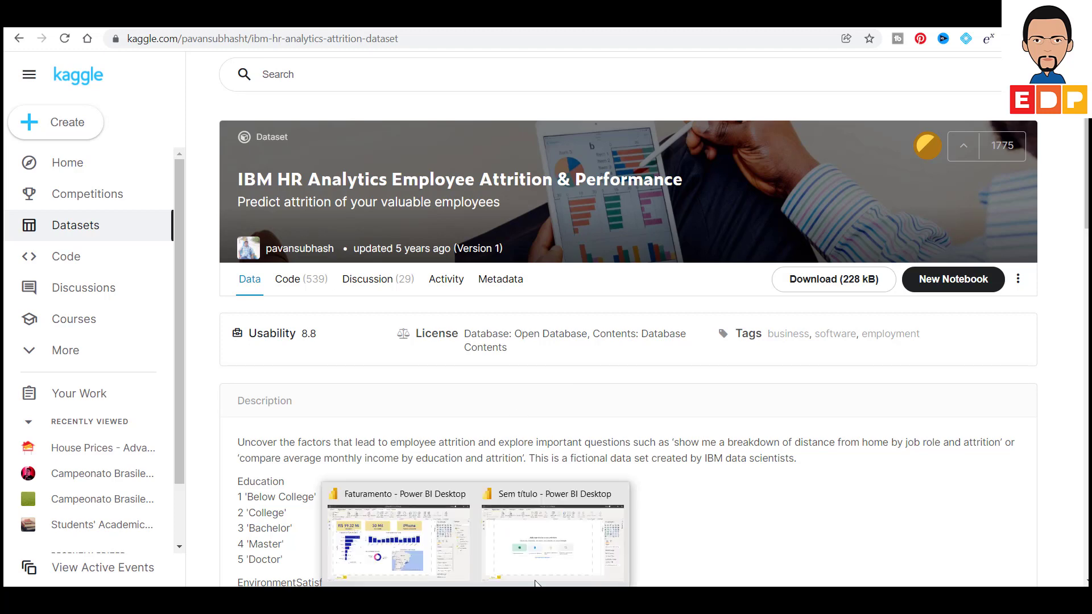
# Step: Switch to the untitled Power BI Desktop report and import the Human_Resources file as a Text/CSV source
pyautogui.click(547, 573)
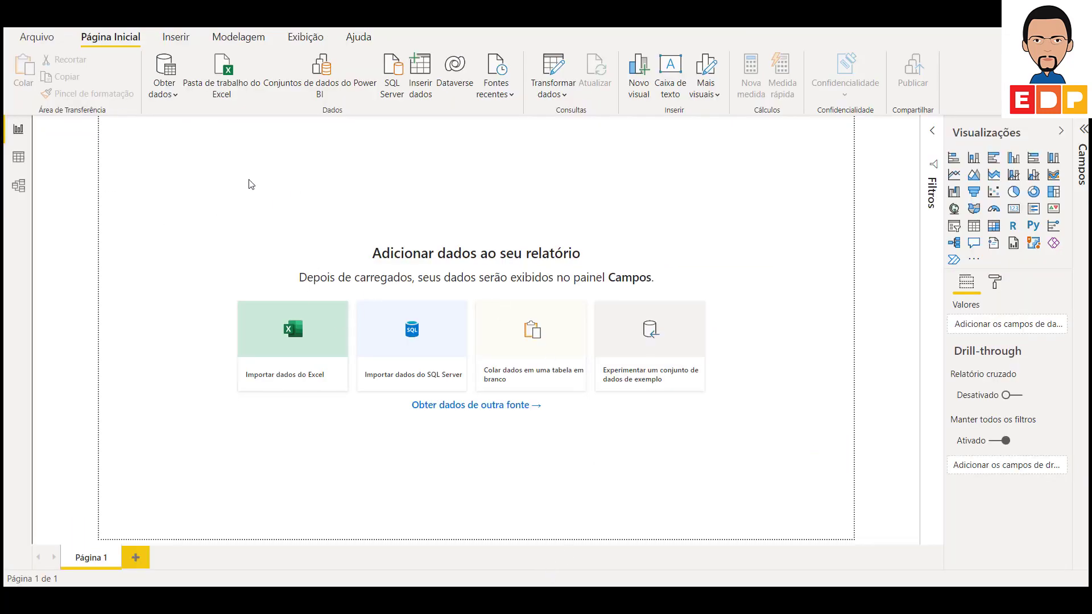
pyautogui.click(49, 46)
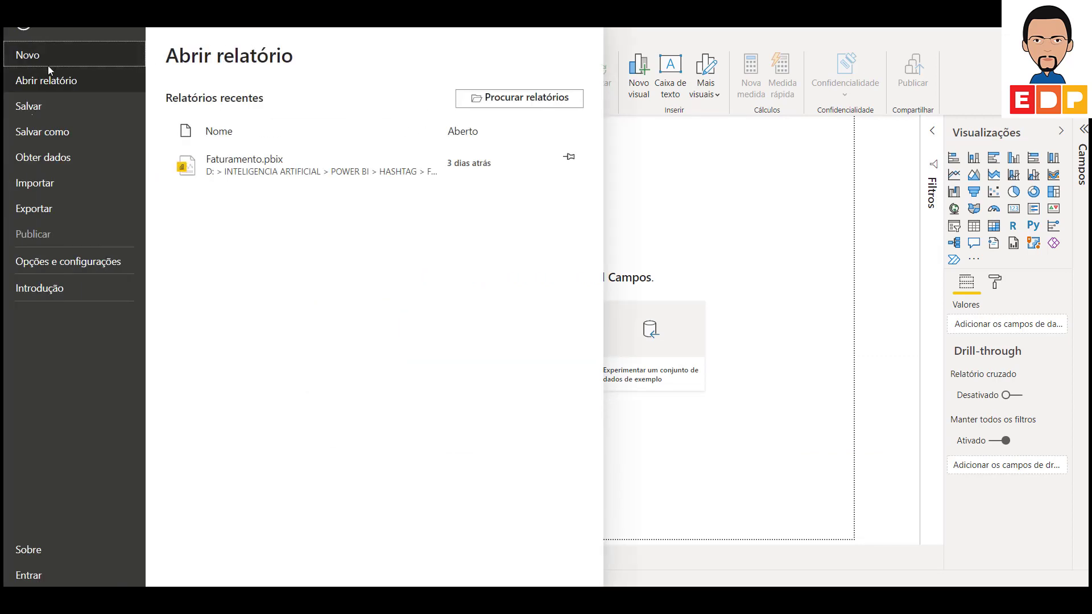
pyautogui.click(56, 158)
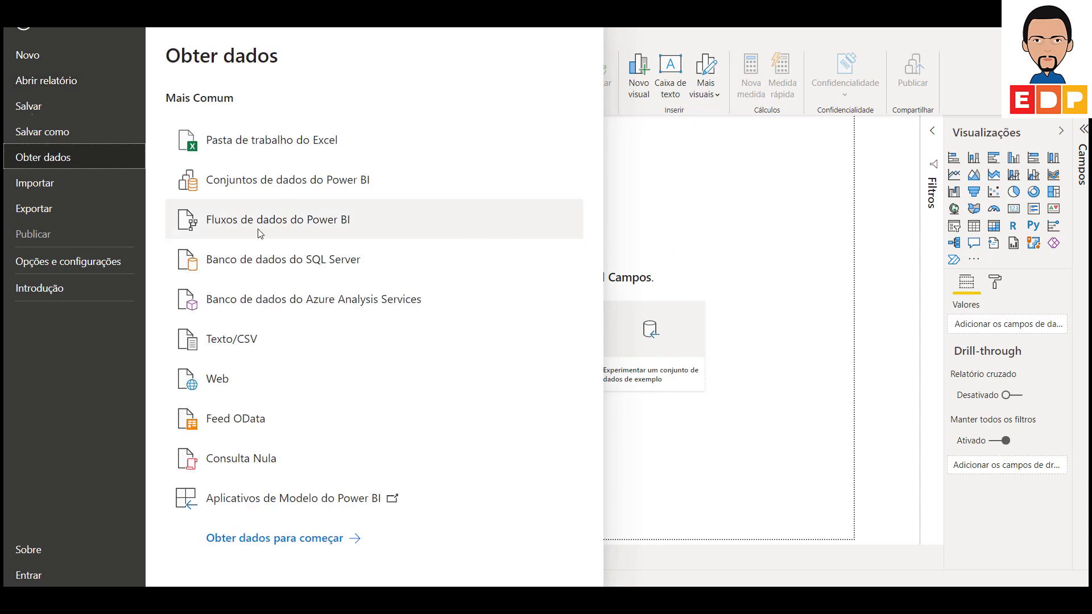
pyautogui.click(243, 341)
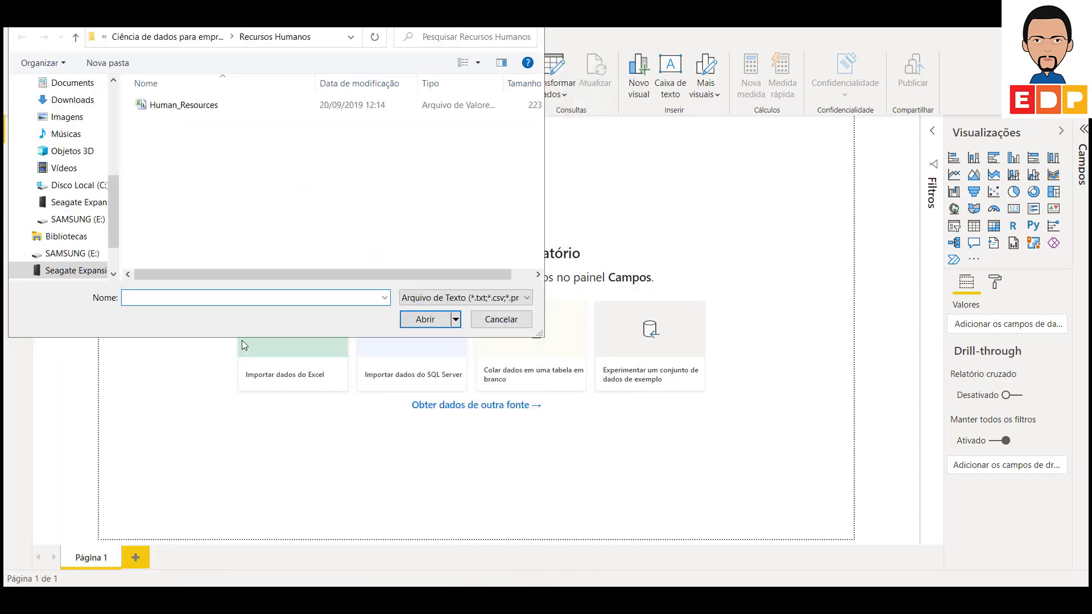
pyautogui.click(167, 107)
pyautogui.click(440, 319)
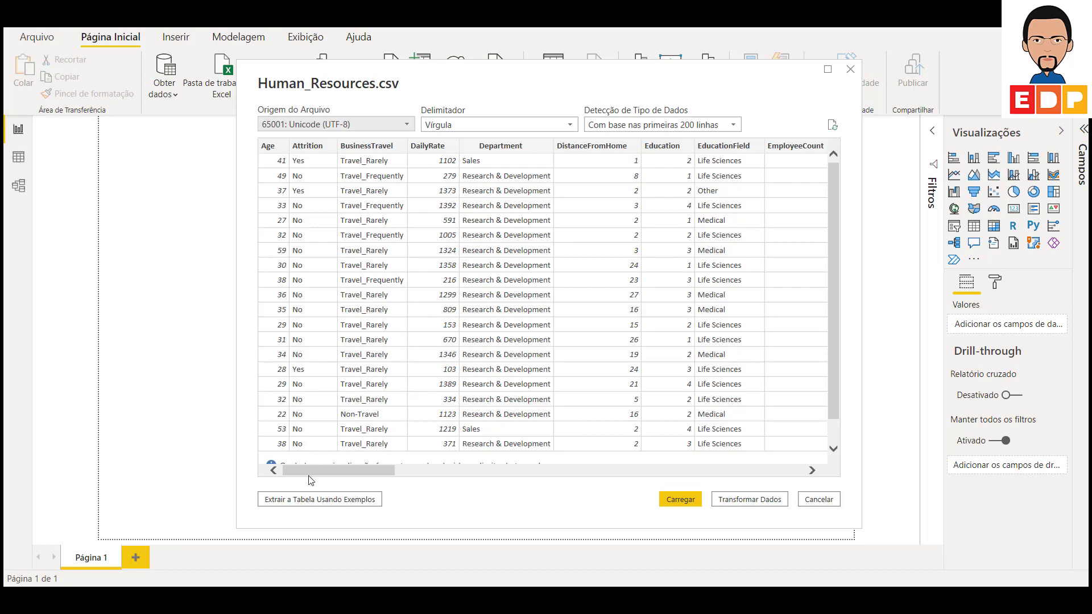
# Step: Review the Human_Resources.csv preview and open the data for transformation in the Power Query Editor
pyautogui.moveTo(317, 477); pyautogui.dragTo(280, 509)
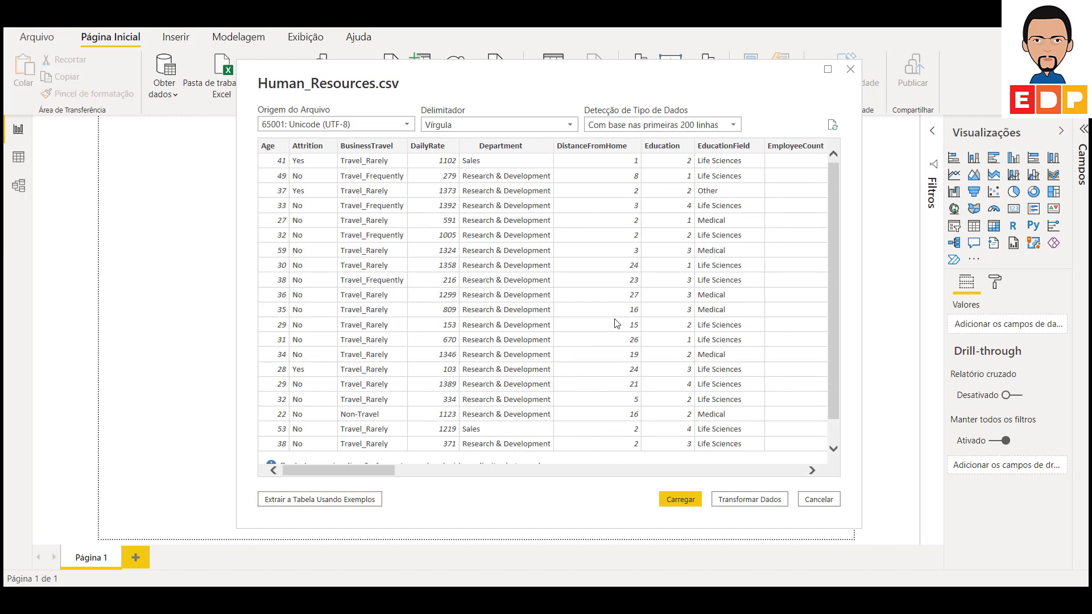
pyautogui.click(759, 502)
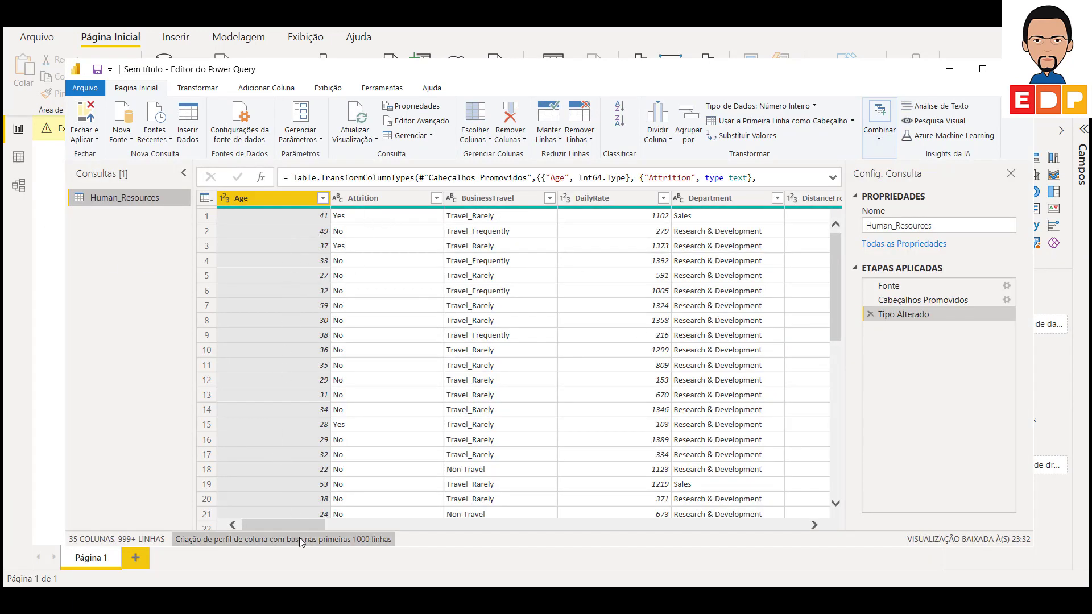
pyautogui.moveTo(303, 525); pyautogui.dragTo(289, 558)
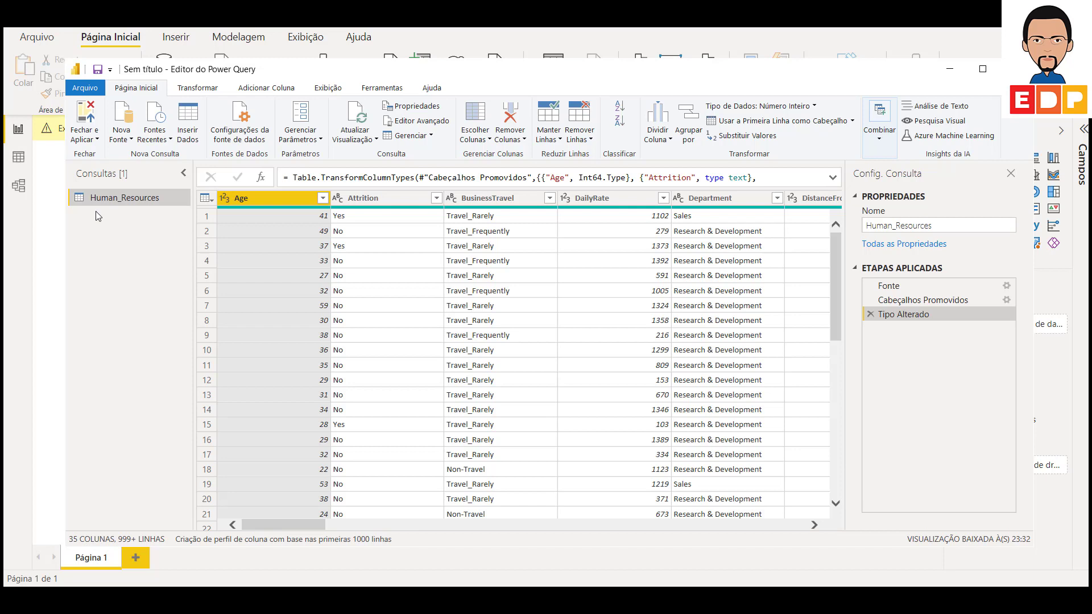
# Step: Open the value replacement settings for the Attrition column
pyautogui.click(366, 198)
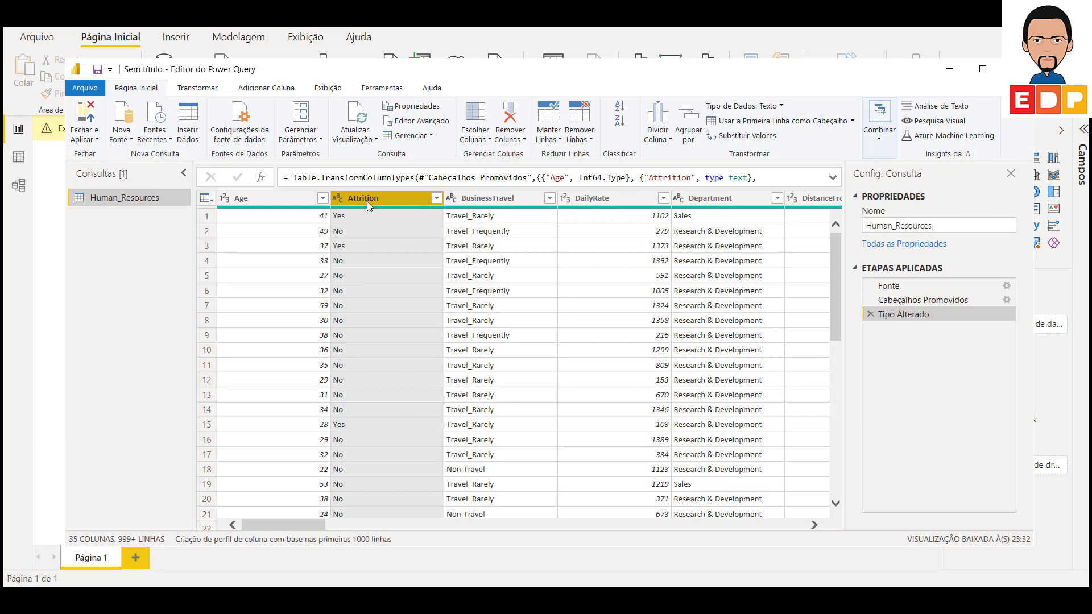
pyautogui.click(197, 89)
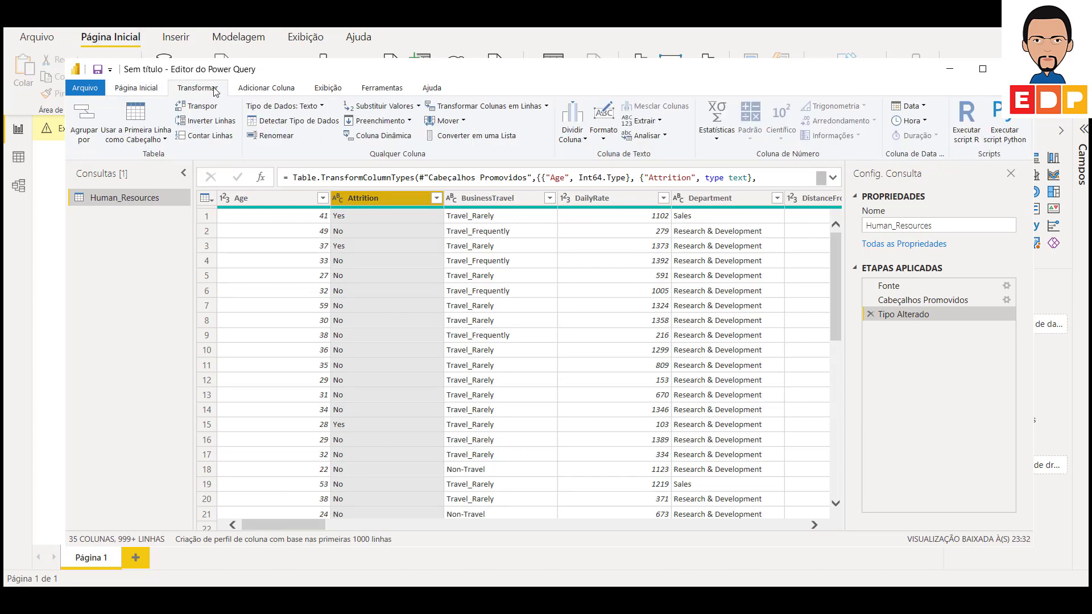
pyautogui.click(381, 116)
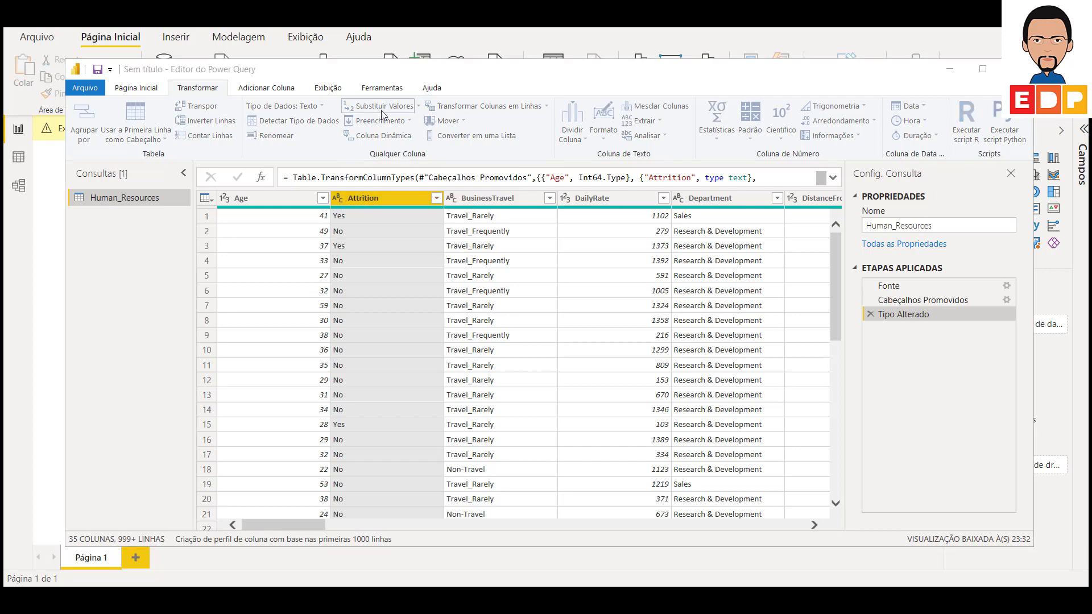